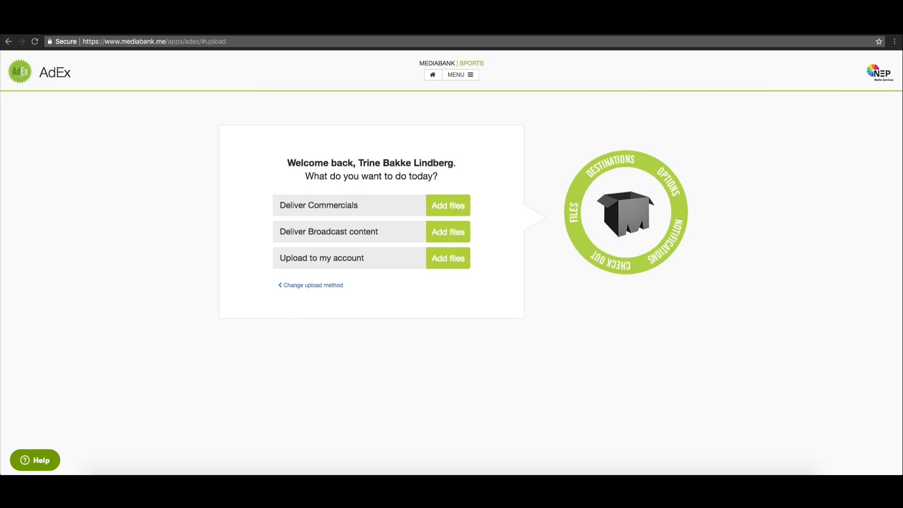
- Add EliteserienTest_f30c0b.mxf from the Desktop as an upload to my account
{"action": "mouse_move", "coordinate": [433, 208]}
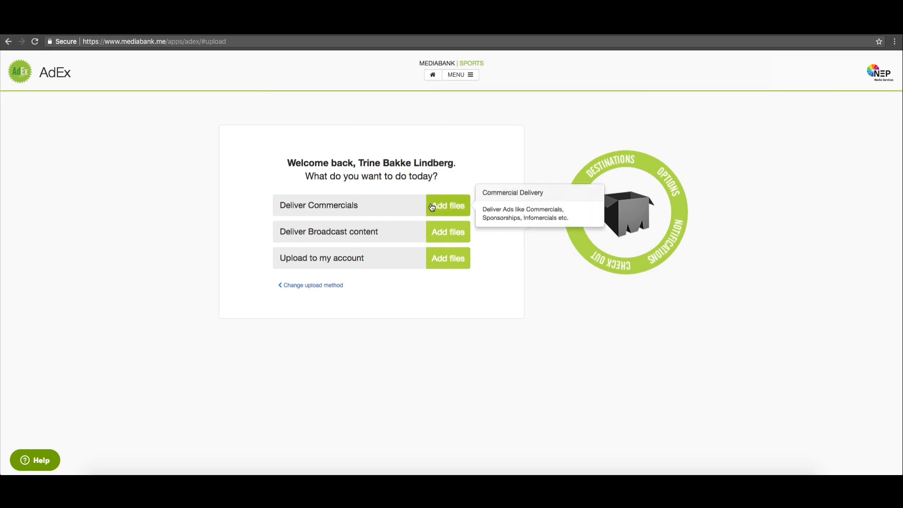
{"action": "mouse_move", "coordinate": [433, 231]}
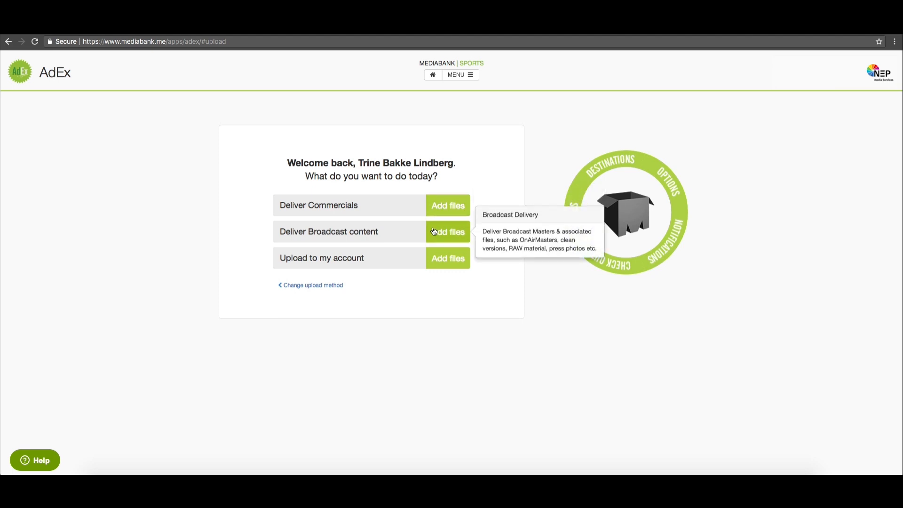
{"action": "mouse_move", "coordinate": [436, 256]}
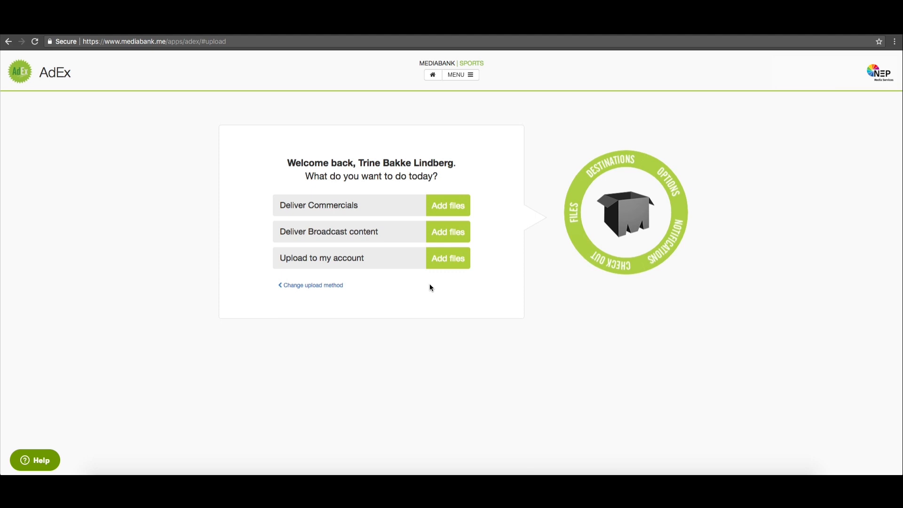
{"action": "left_click", "coordinate": [441, 264]}
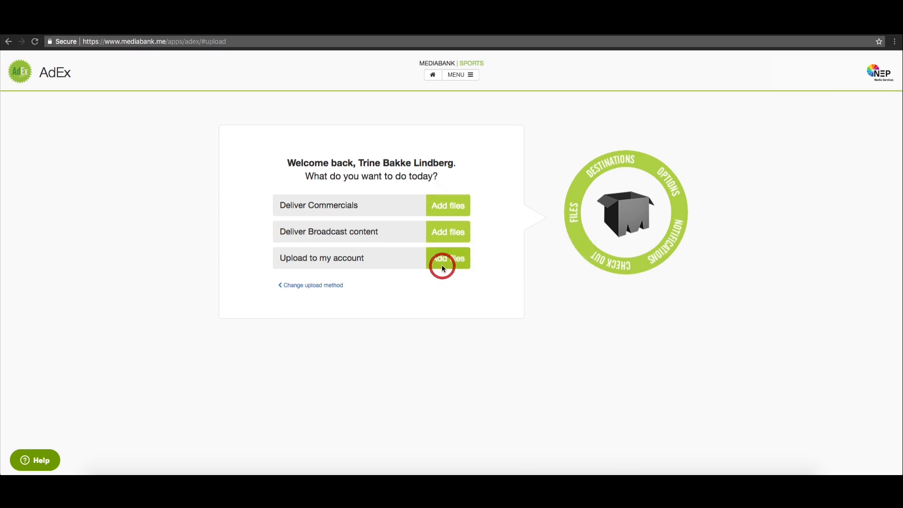
{"action": "left_click", "coordinate": [414, 100]}
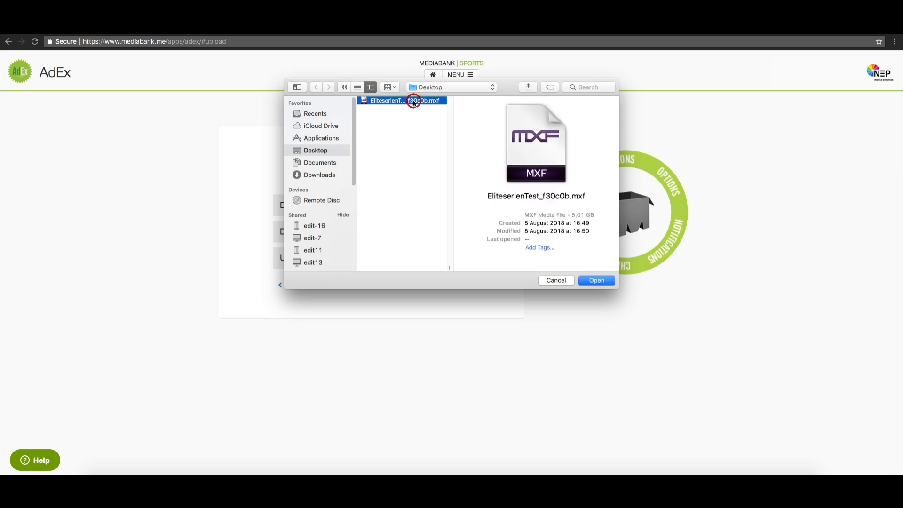
{"action": "left_click", "coordinate": [603, 282]}
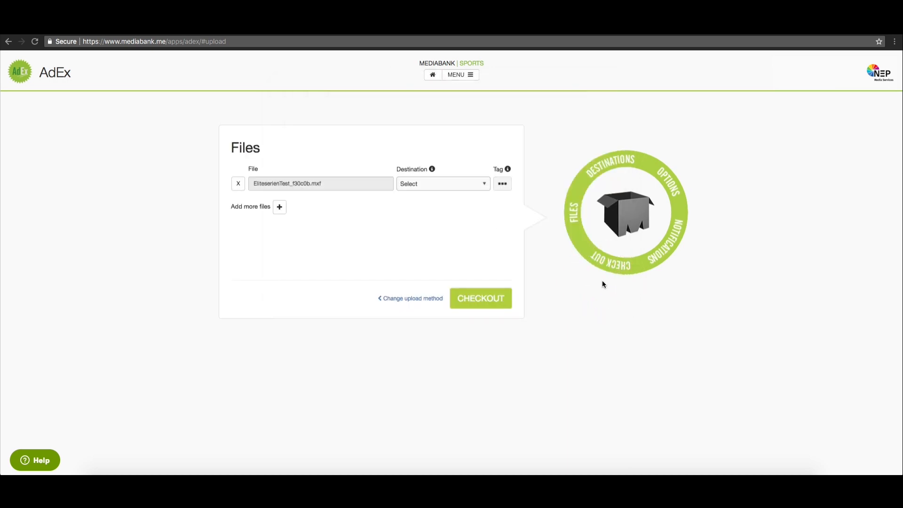
{"action": "left_click", "coordinate": [479, 185]}
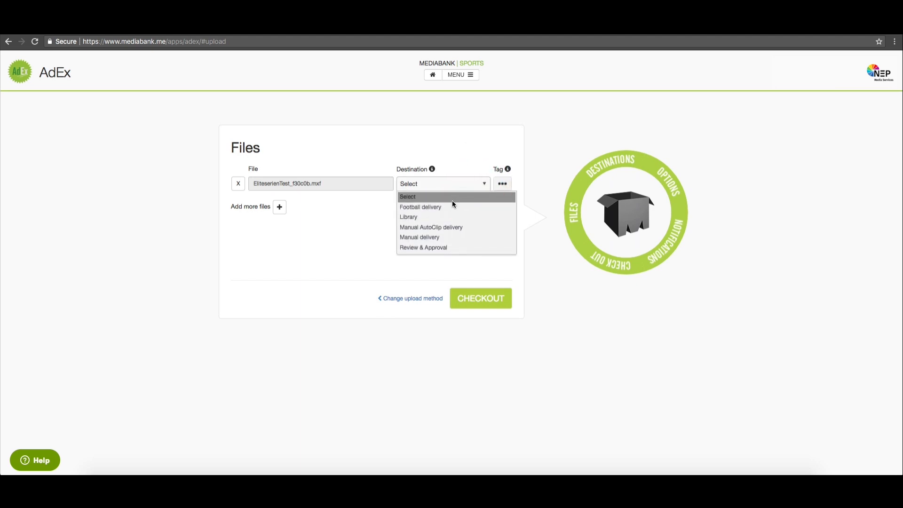
{"action": "left_click", "coordinate": [448, 206]}
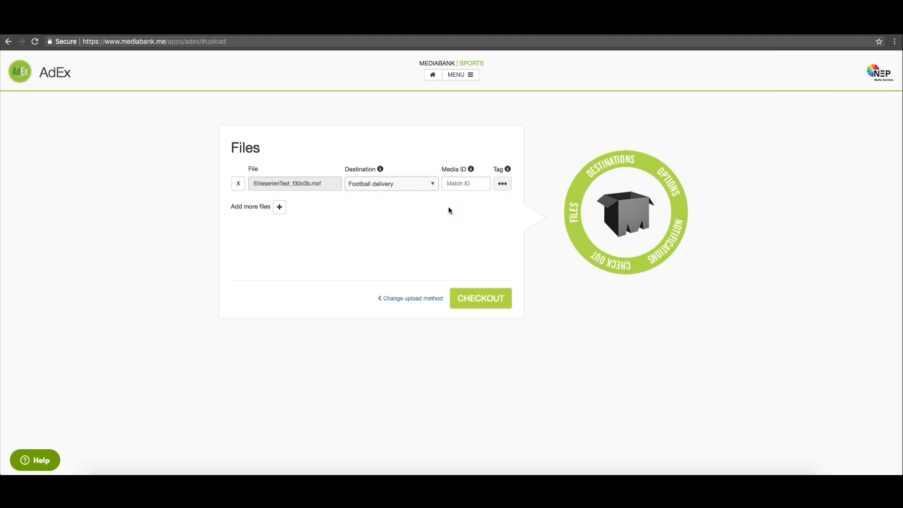
{"action": "left_click", "coordinate": [456, 186]}
{"action": "key", "text": "ctrl+v"}
- Tag the MXF as category Match, Part 1, with comment 'Test', and save
{"action": "left_click", "coordinate": [498, 185]}
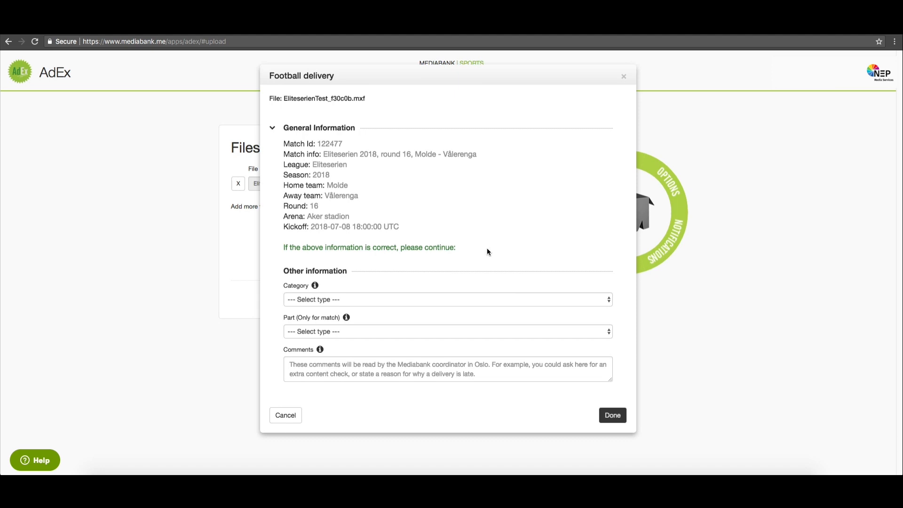
{"action": "left_click", "coordinate": [462, 294]}
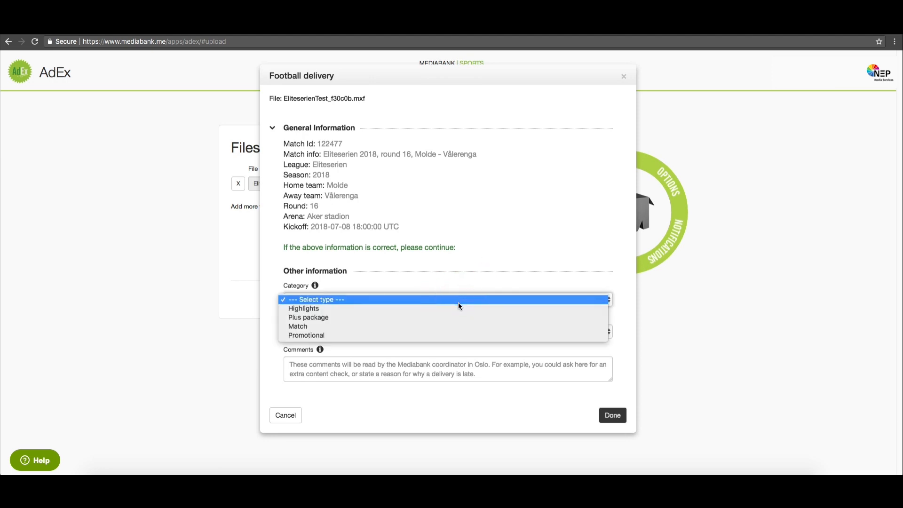
{"action": "left_click", "coordinate": [459, 327]}
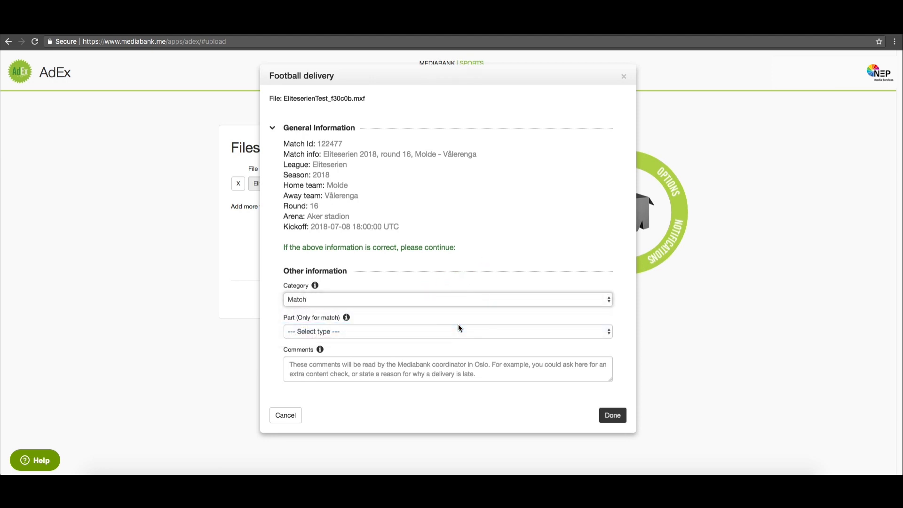
{"action": "left_click", "coordinate": [460, 326]}
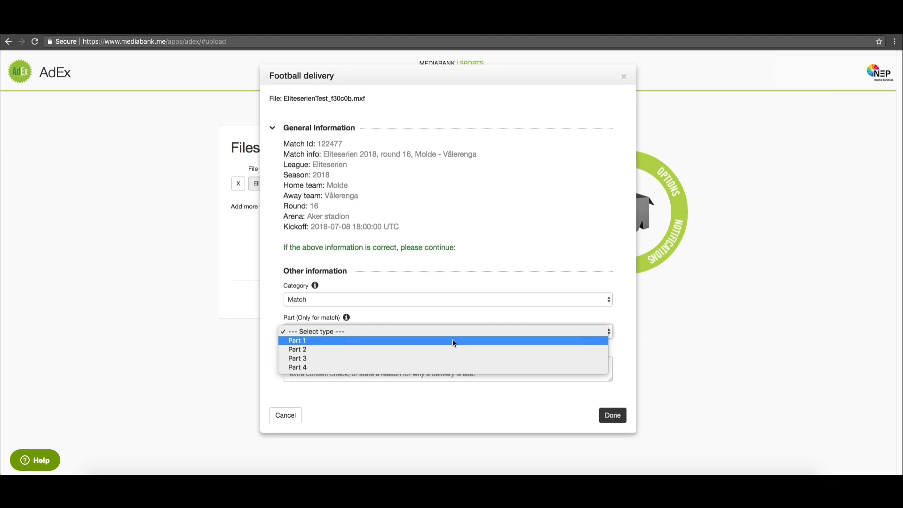
{"action": "left_click", "coordinate": [453, 340]}
{"action": "left_click", "coordinate": [445, 360]}
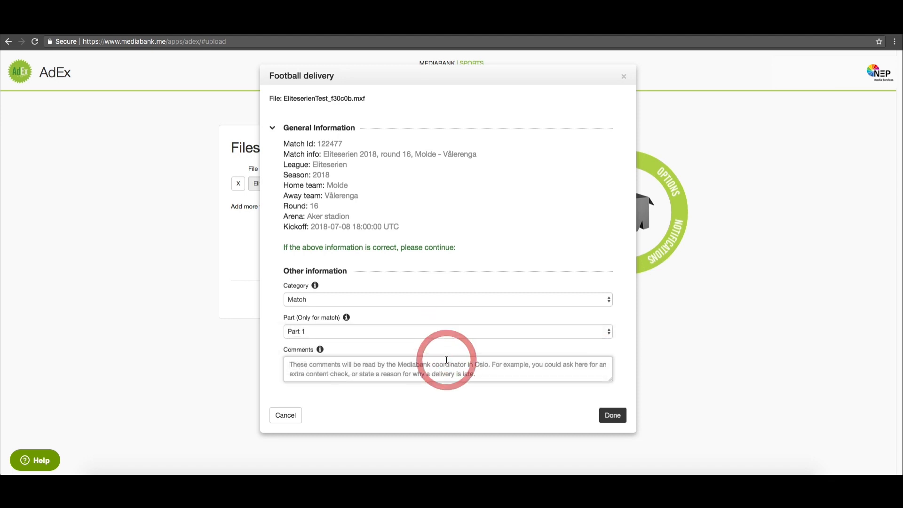
{"action": "type", "text": "Test"}
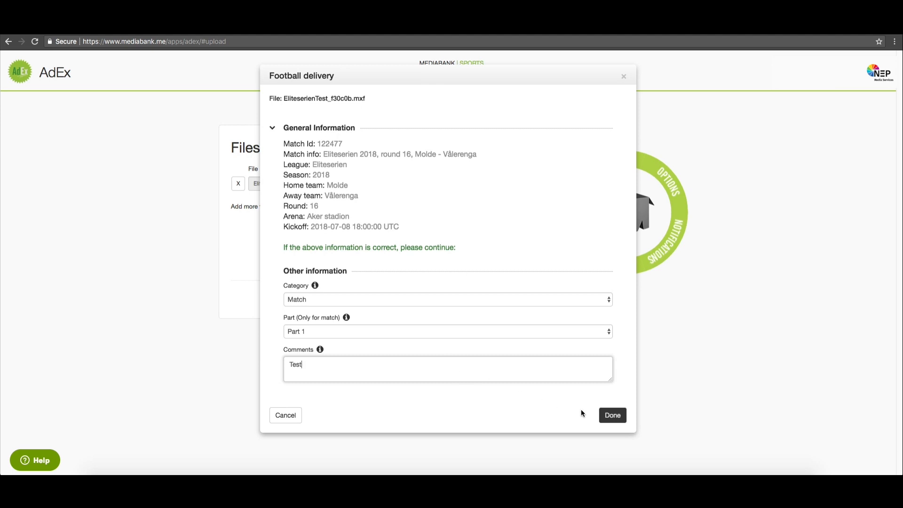
{"action": "left_click", "coordinate": [610, 416]}
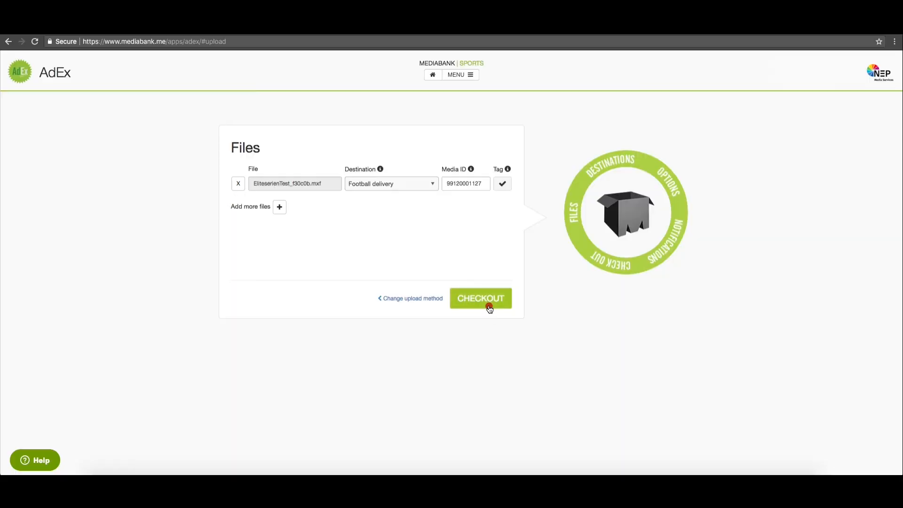
- Check out and confirm the MXF delivery on the Summary page
{"action": "left_click", "coordinate": [488, 305]}
{"action": "left_click", "coordinate": [472, 375]}
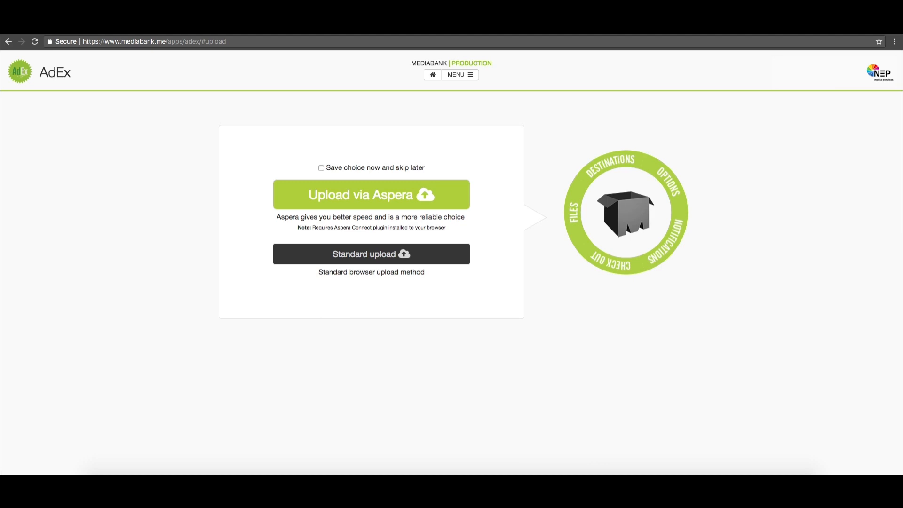
{"action": "left_click", "coordinate": [435, 203]}
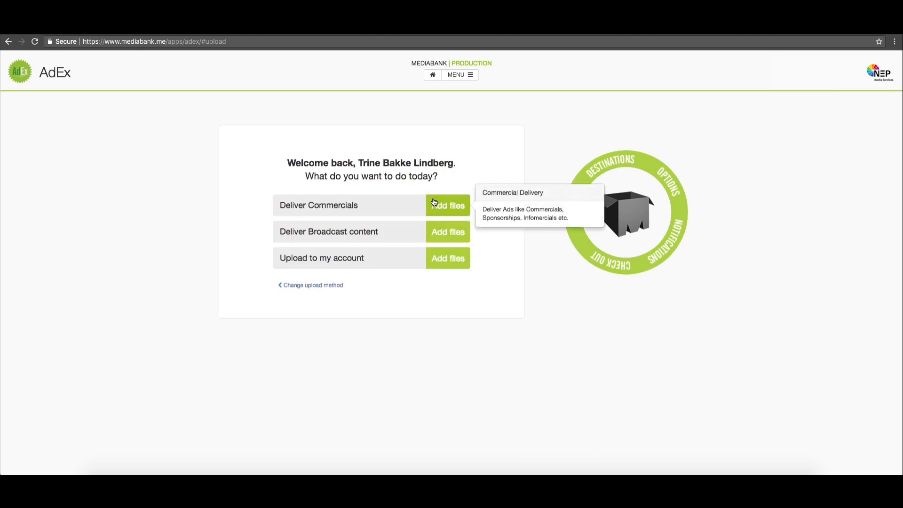
{"action": "left_click", "coordinate": [450, 237]}
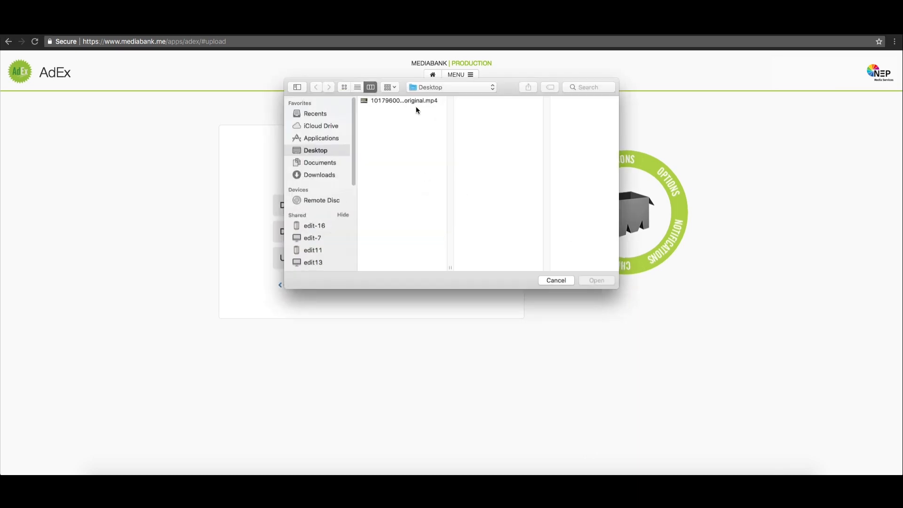
{"action": "left_click", "coordinate": [417, 100]}
{"action": "left_click", "coordinate": [588, 284]}
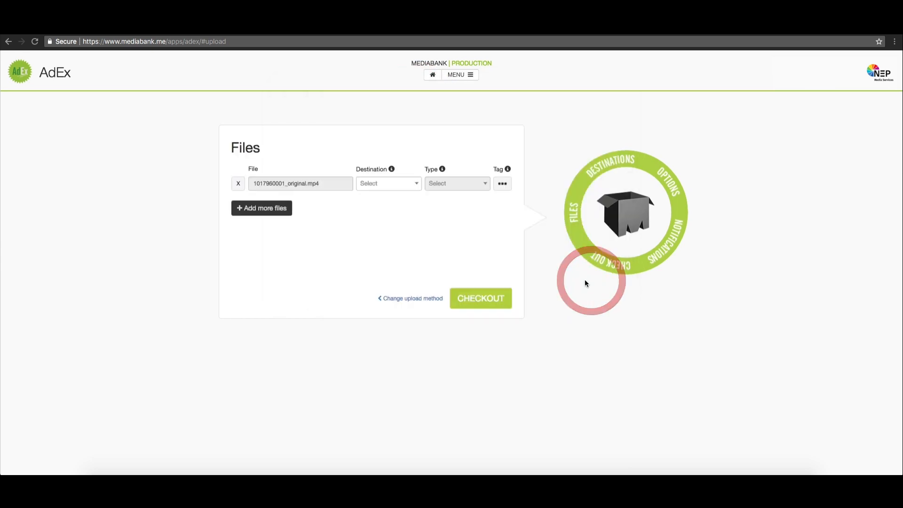
- Search 'mtg' and set the destination to MTG Norway (inc Comedy Central)
{"action": "left_click", "coordinate": [388, 186]}
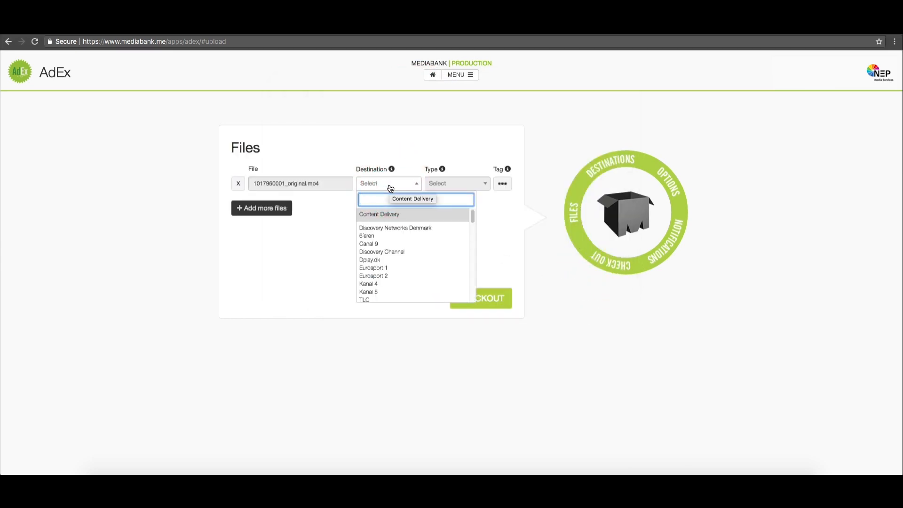
{"action": "type", "text": "mtg"}
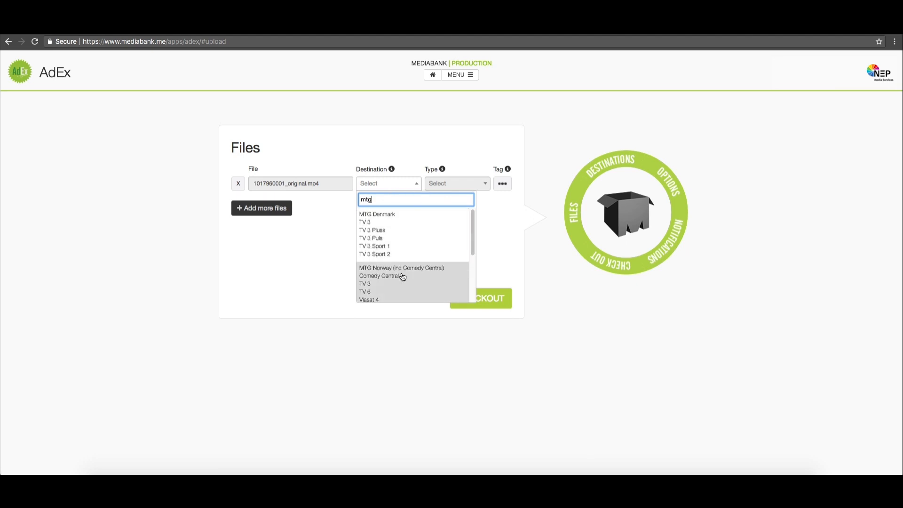
{"action": "left_click", "coordinate": [402, 277]}
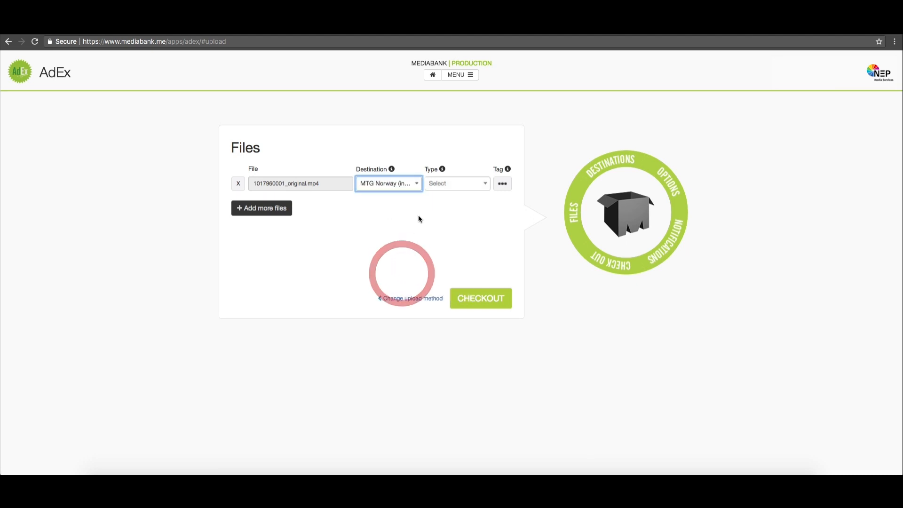
{"action": "left_click", "coordinate": [450, 188]}
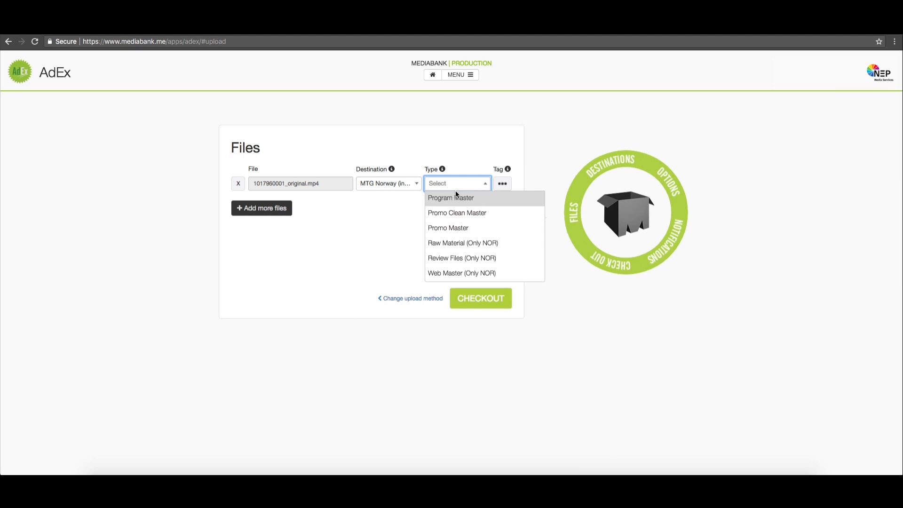
{"action": "left_click", "coordinate": [486, 198]}
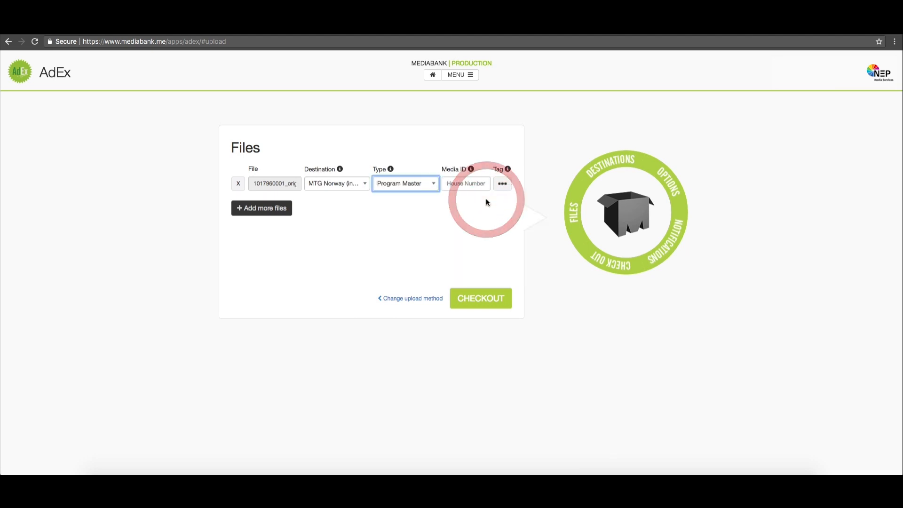
{"action": "left_click", "coordinate": [458, 188]}
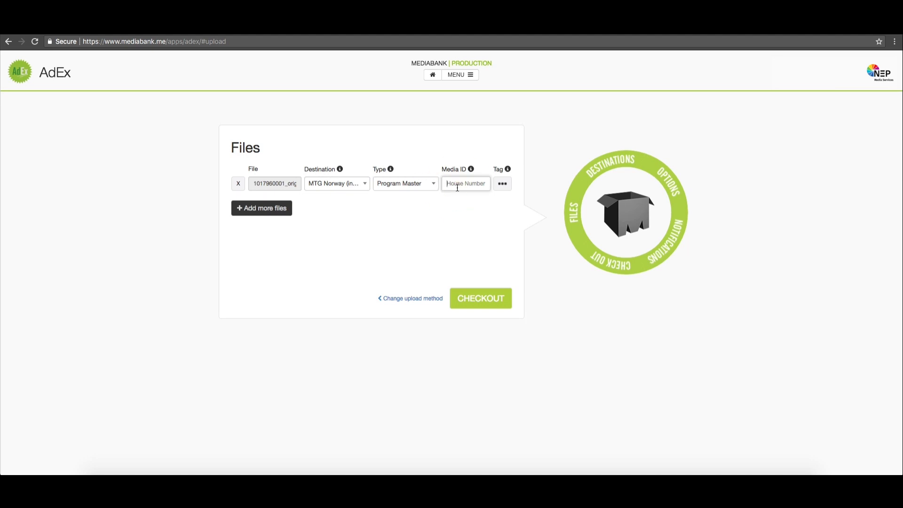
{"action": "key", "text": "Tab"}
{"action": "left_click", "coordinate": [503, 185]}
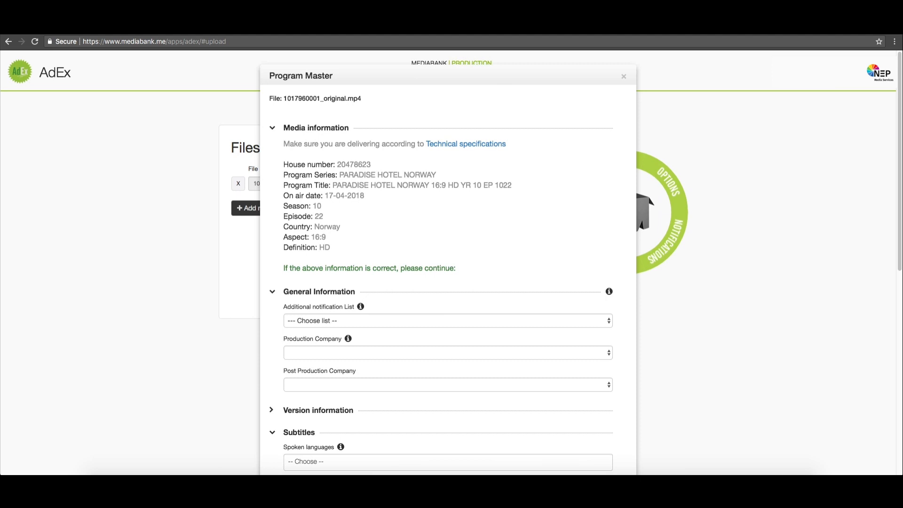
- Set both Production and Post Production Company to NEP Media Services
{"action": "left_click", "coordinate": [589, 322]}
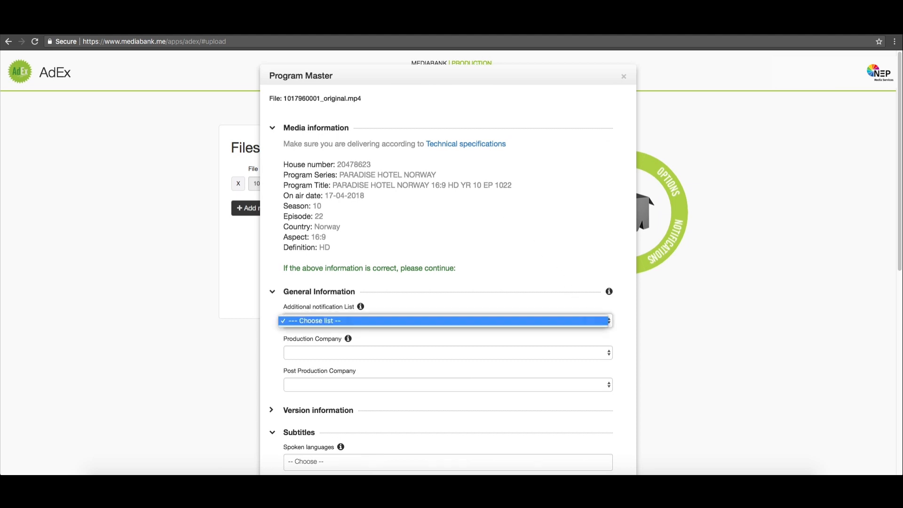
{"action": "key", "text": "Escape"}
{"action": "left_click", "coordinate": [523, 353]}
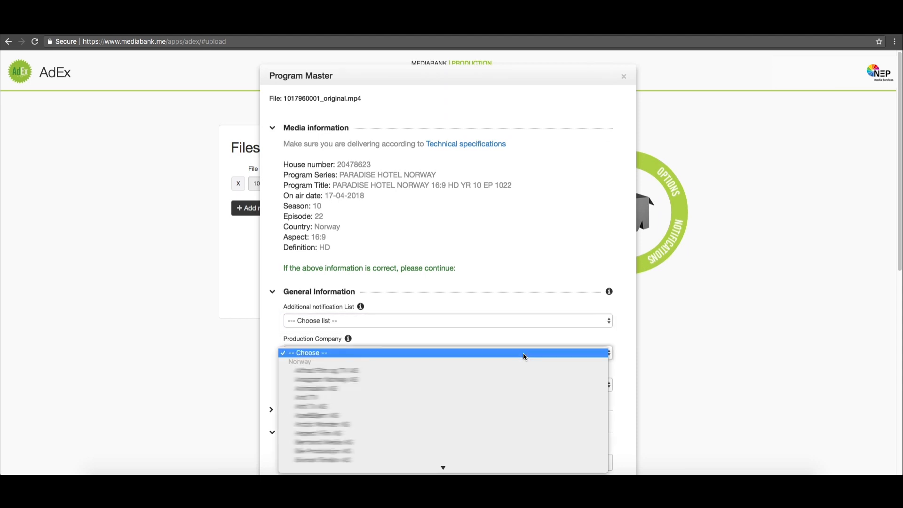
{"action": "type", "text": "nep"}
{"action": "key", "text": "Return"}
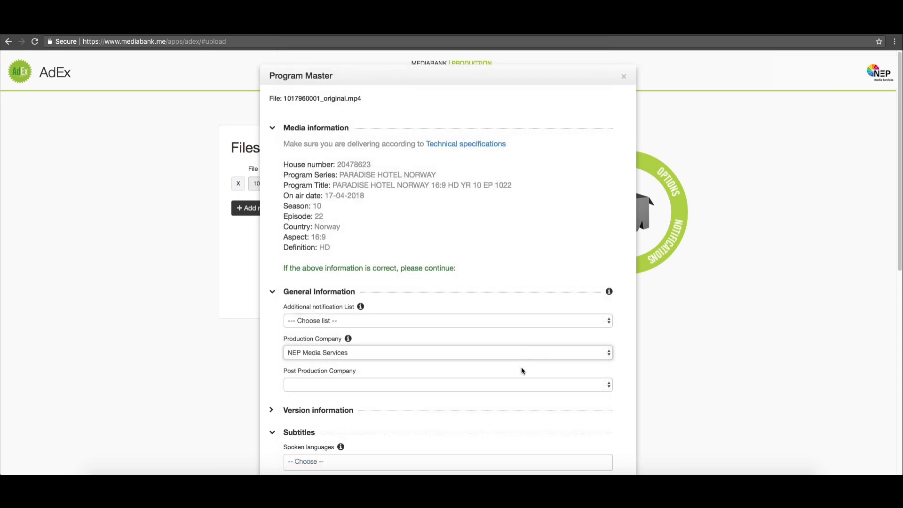
{"action": "left_click", "coordinate": [520, 378]}
{"action": "type", "text": "nep"}
{"action": "key", "text": "Return"}
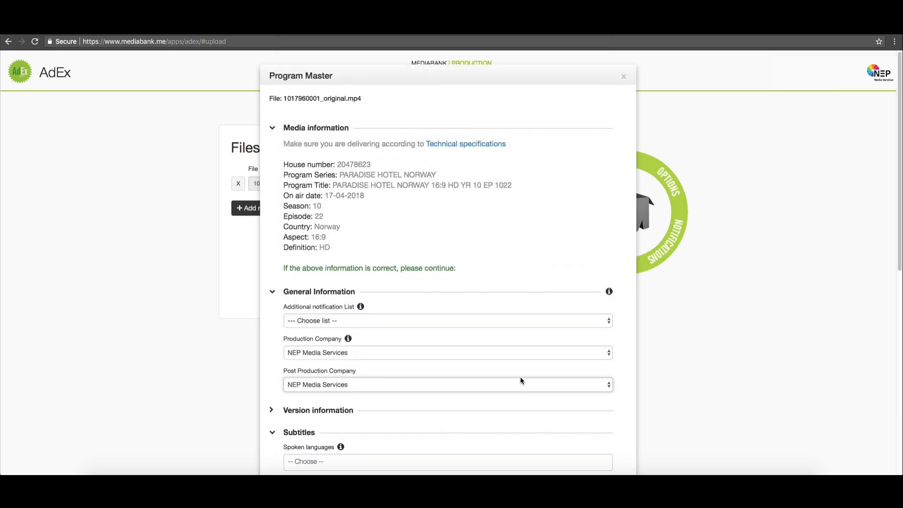
- Add the comment 'Test' in the Comments section and save the metadata
{"action": "left_click", "coordinate": [622, 390]}
{"action": "scroll", "coordinate": [621, 392], "scroll_direction": "down", "scroll_amount": 3}
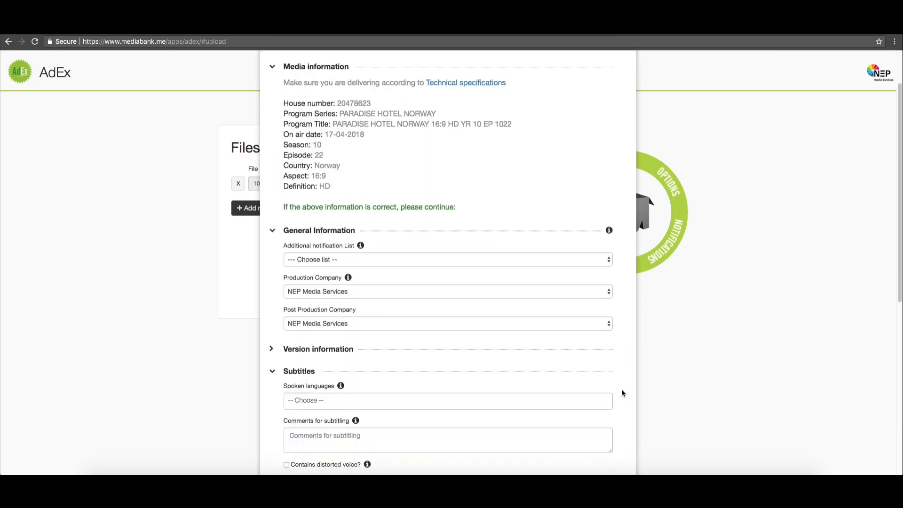
{"action": "left_click", "coordinate": [320, 349]}
{"action": "scroll", "coordinate": [546, 371], "scroll_direction": "down", "scroll_amount": 8}
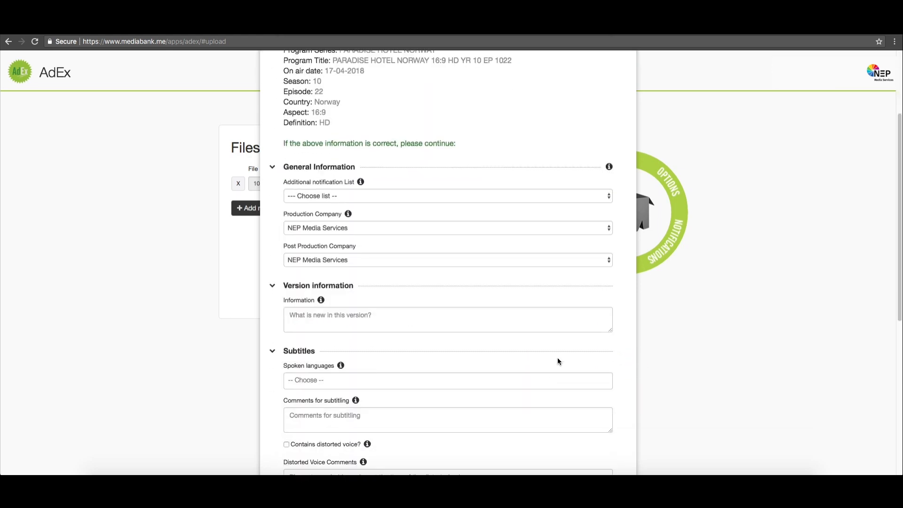
{"action": "left_click", "coordinate": [313, 407]}
{"action": "scroll", "coordinate": [506, 391], "scroll_direction": "down", "scroll_amount": 1}
{"action": "left_click", "coordinate": [488, 389]}
{"action": "type", "text": "Test"}
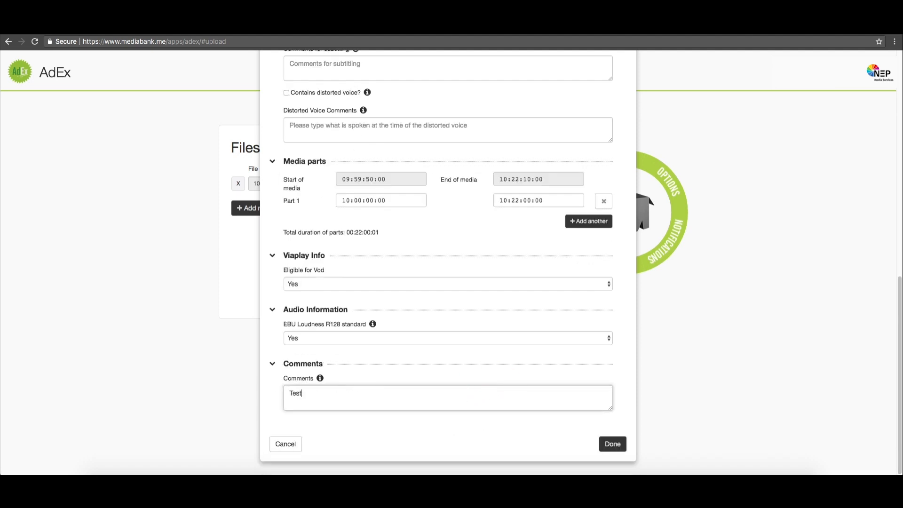
{"action": "left_click", "coordinate": [608, 445]}
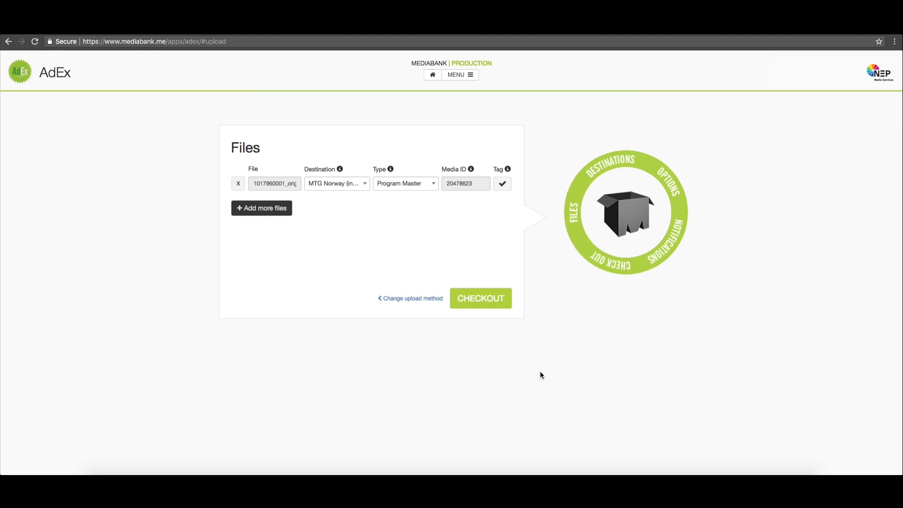
- Check out the MP4 delivery, accepting the terms and conditions, and confirm
{"action": "left_click", "coordinate": [492, 299]}
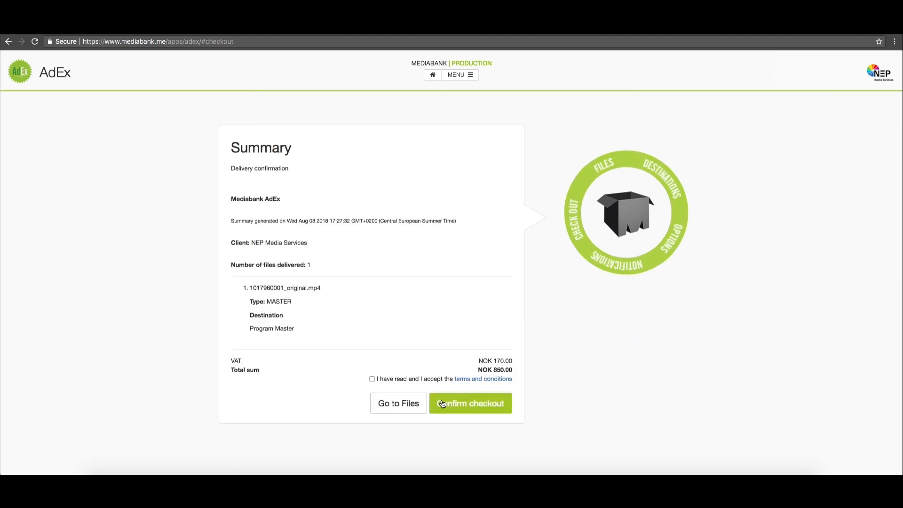
{"action": "left_click", "coordinate": [372, 380]}
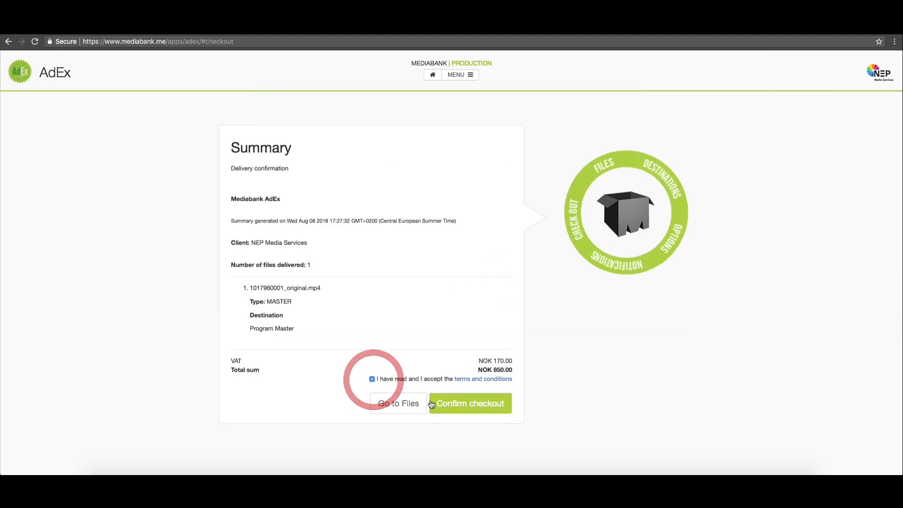
{"action": "left_click", "coordinate": [462, 410]}
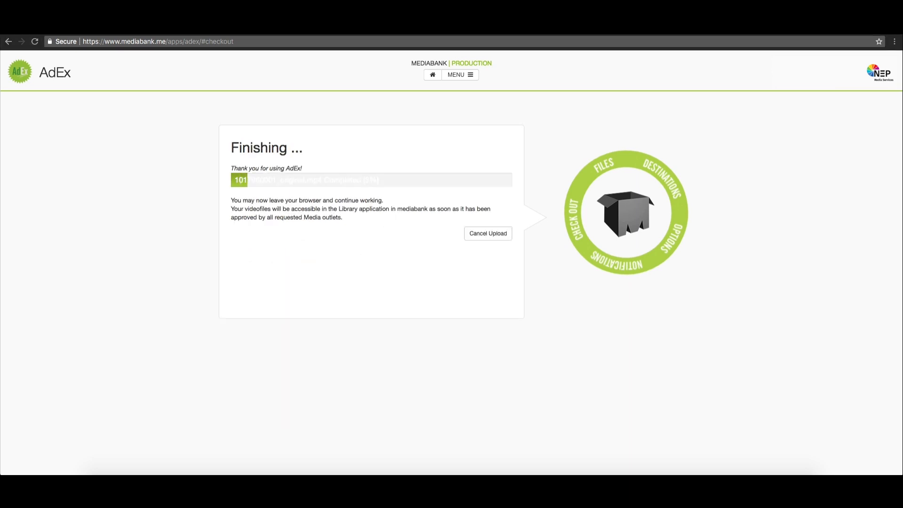